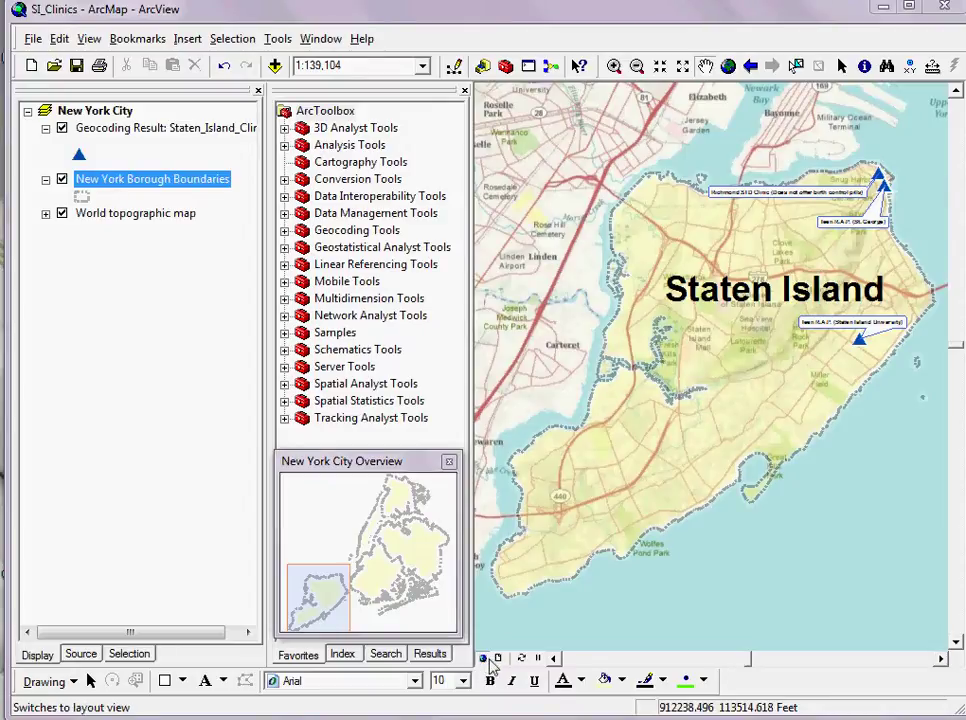
Move the overview window aside and switch the map to layout view.
mouse_move(378, 464)
mouse_down()
mouse_move(408, 430)
mouse_move(385, 395)
mouse_move(382, 456)
mouse_up()
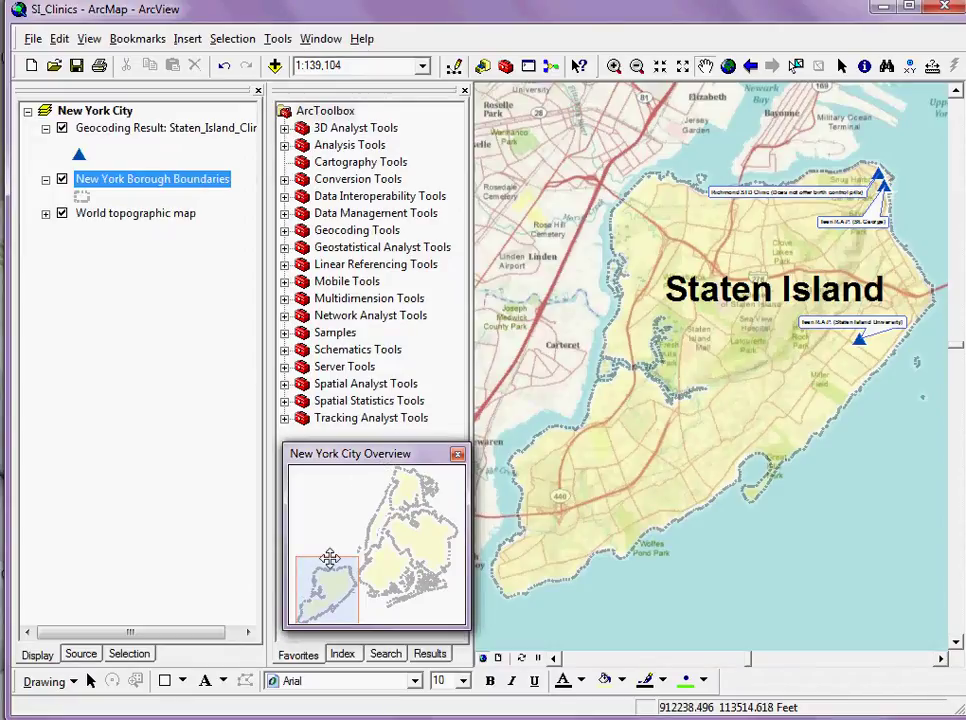
click(499, 659)
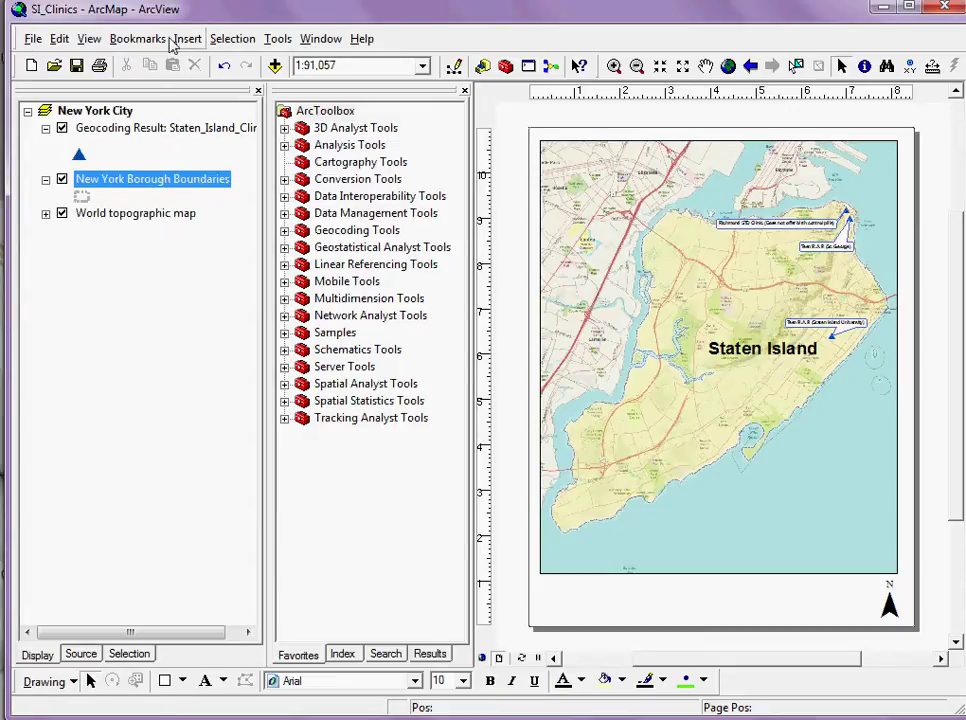
Insert a new empty data frame onto the layout page.
click(189, 39)
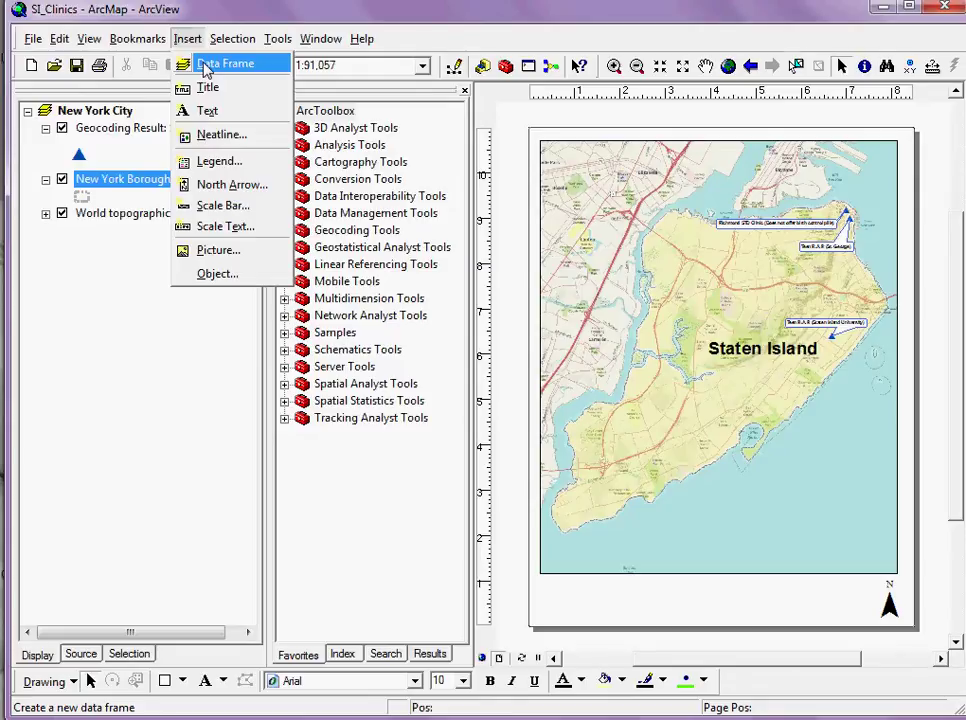
click(205, 66)
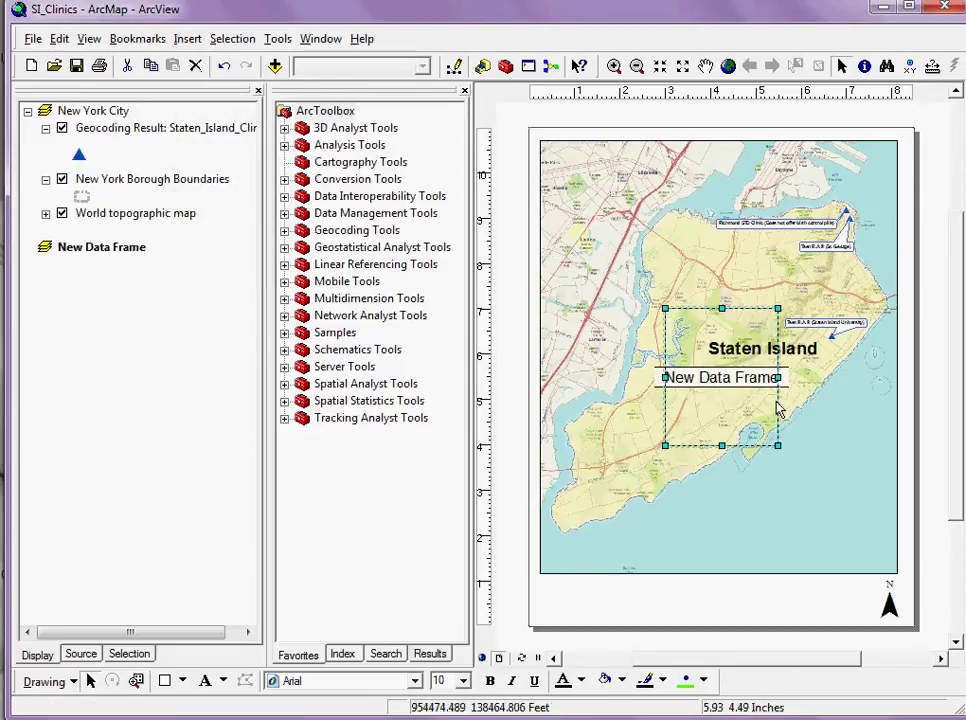
Move the new data frame to the lower-right corner and rename the New York City frame 'Staten Island'.
drag(779, 410, 837, 522)
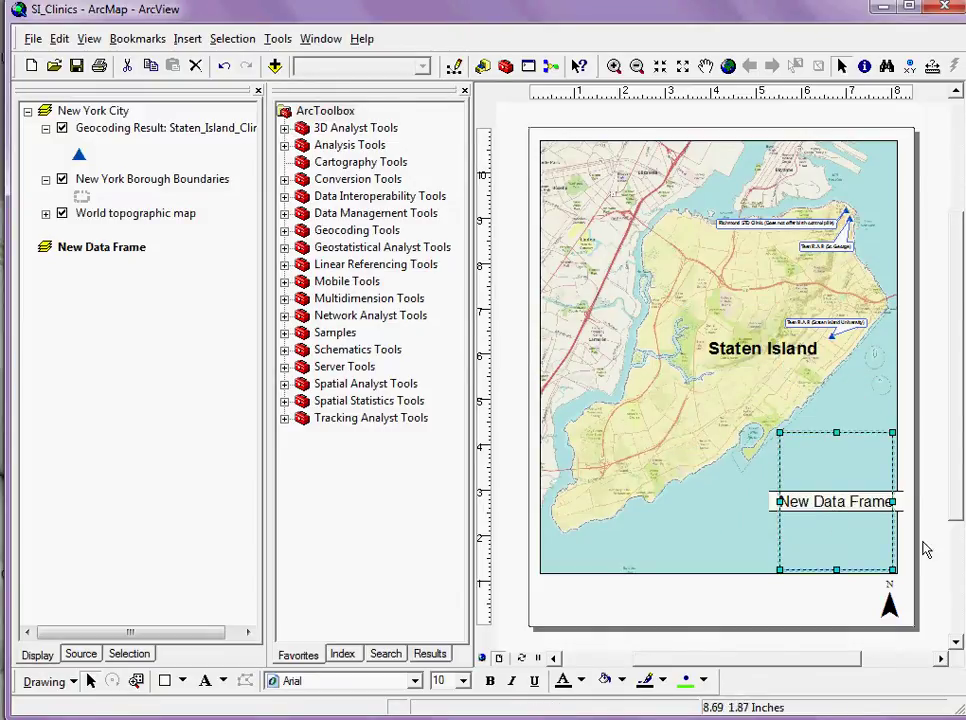
click(109, 254)
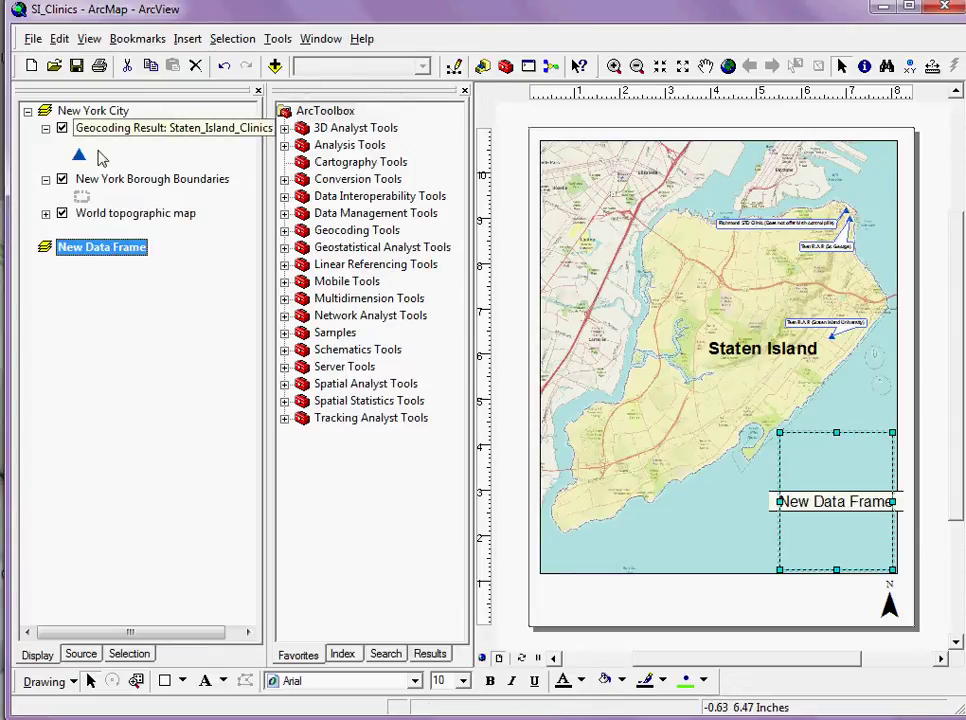
click(116, 113)
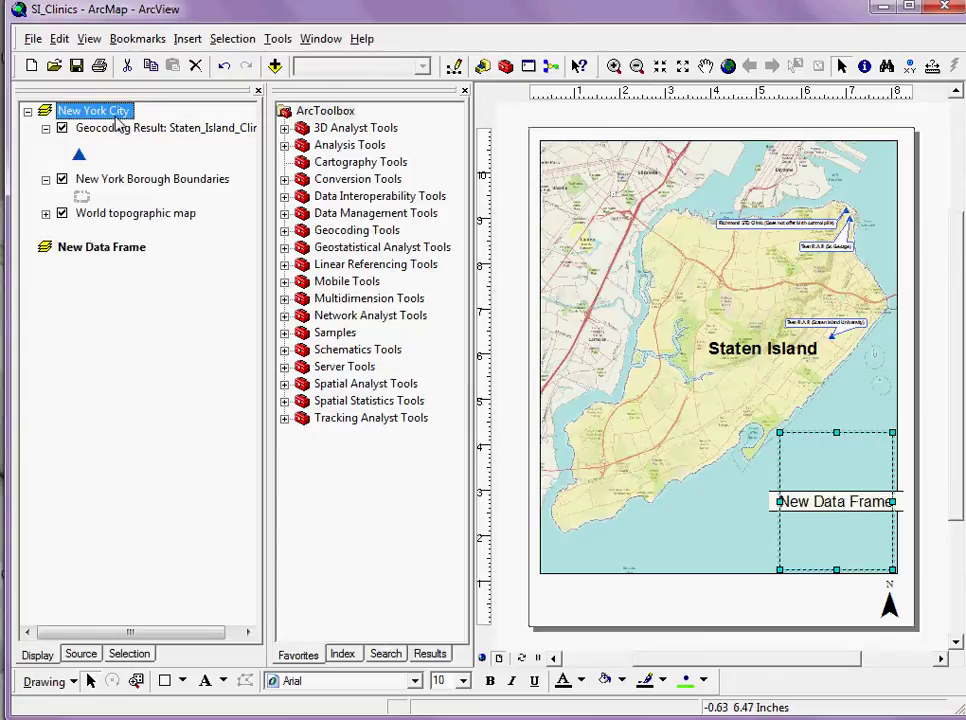
click(97, 115)
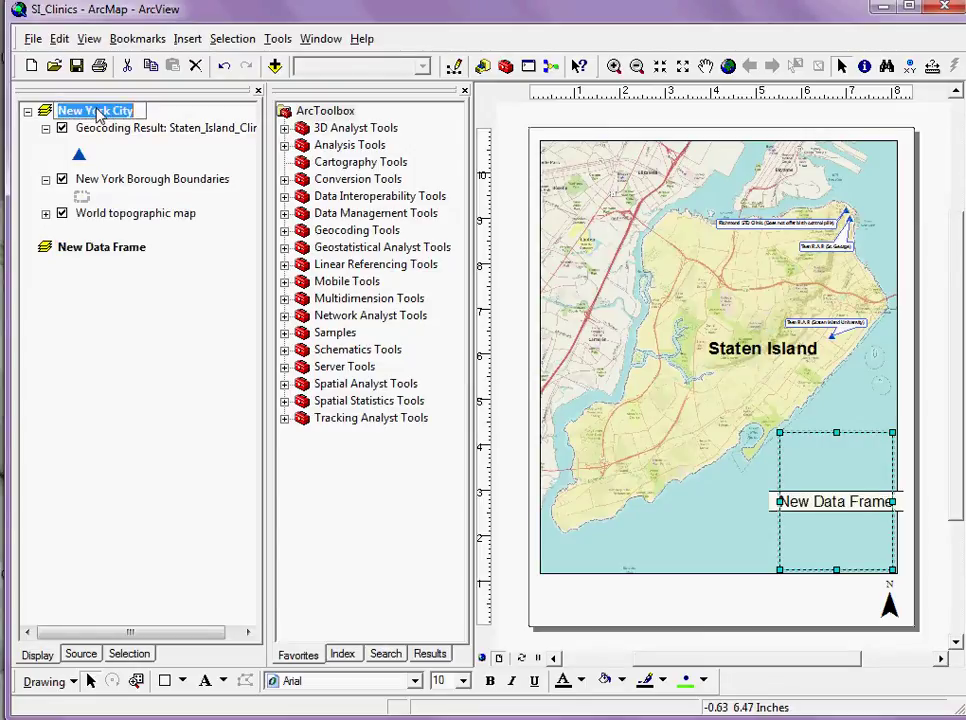
text(Staten )
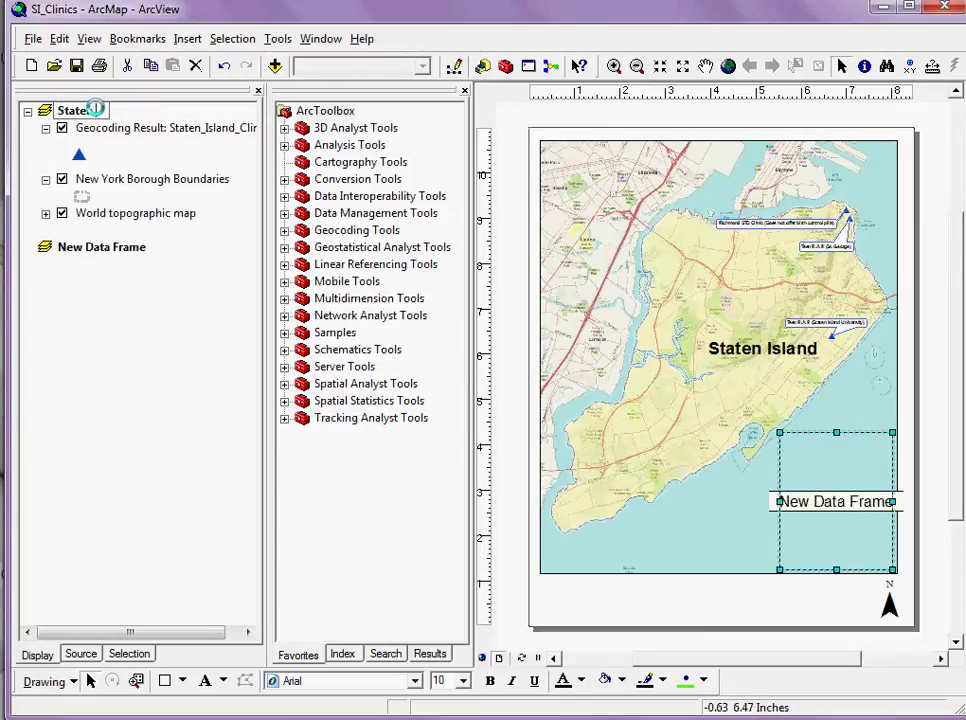
text(Island)
key(Return)
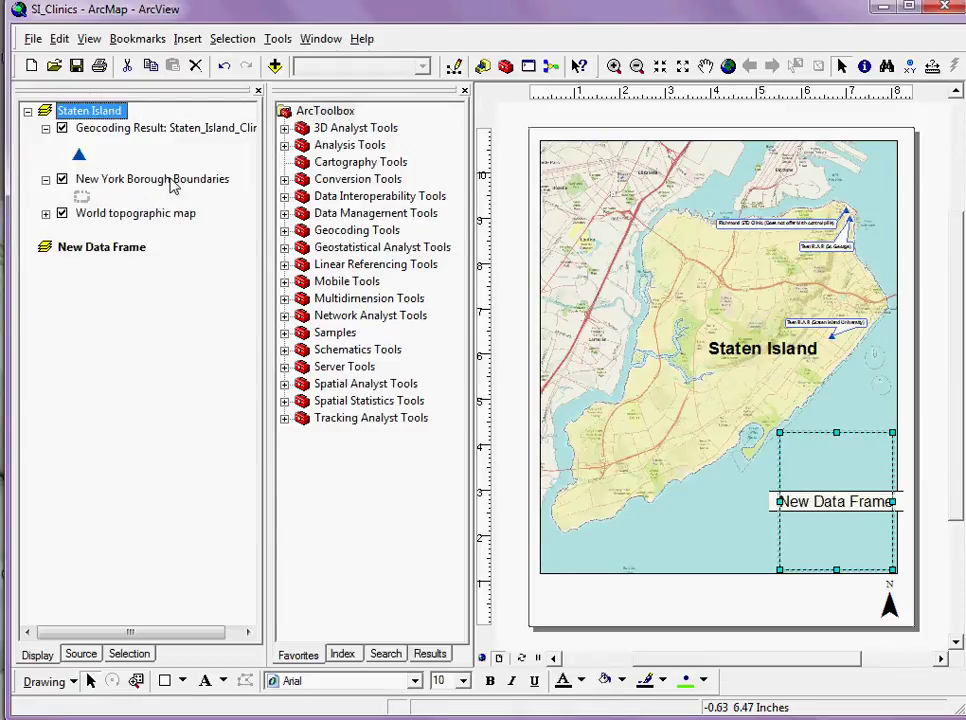
Copy New York Borough Boundaries into the new data frame, checking it in Data View.
mouse_move(168, 181)
mouse_down()
mouse_move(131, 179)
mouse_move(108, 278)
mouse_up()
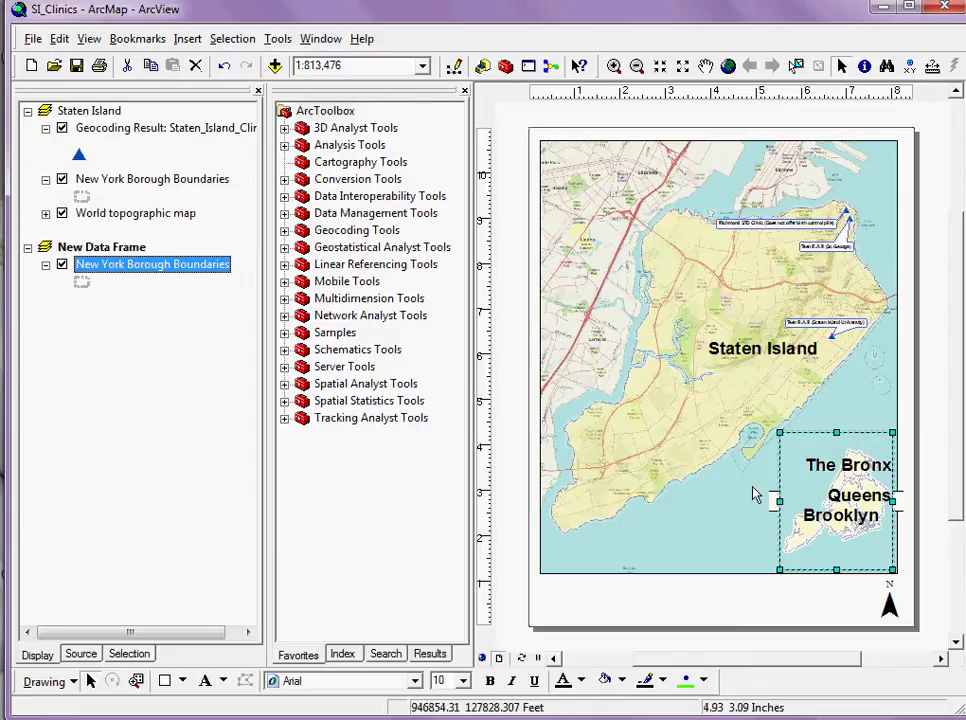
click(482, 658)
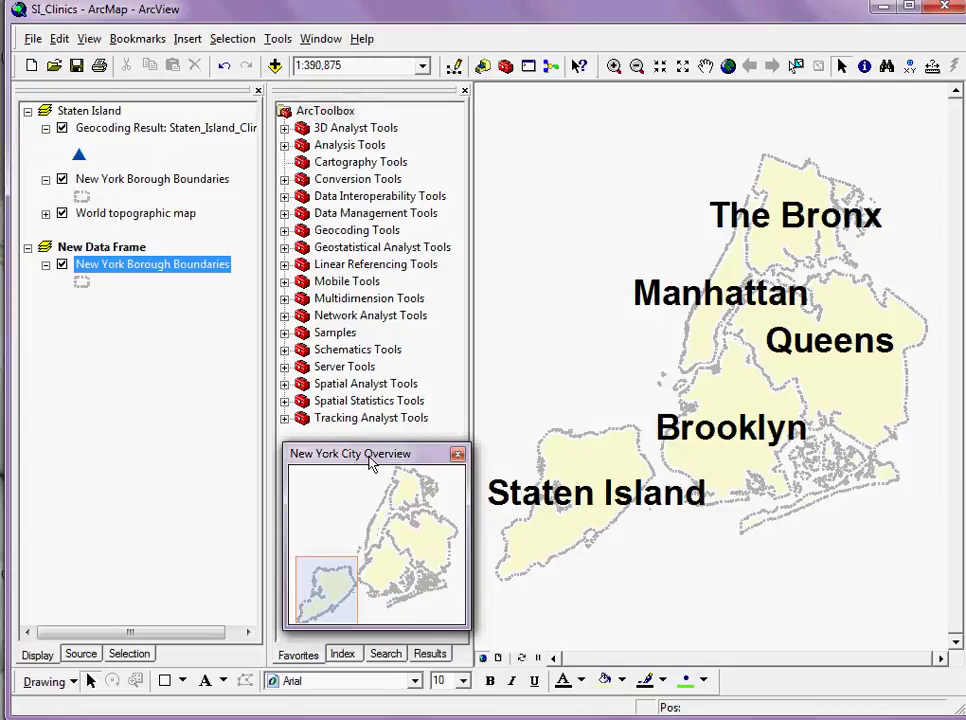
click(498, 658)
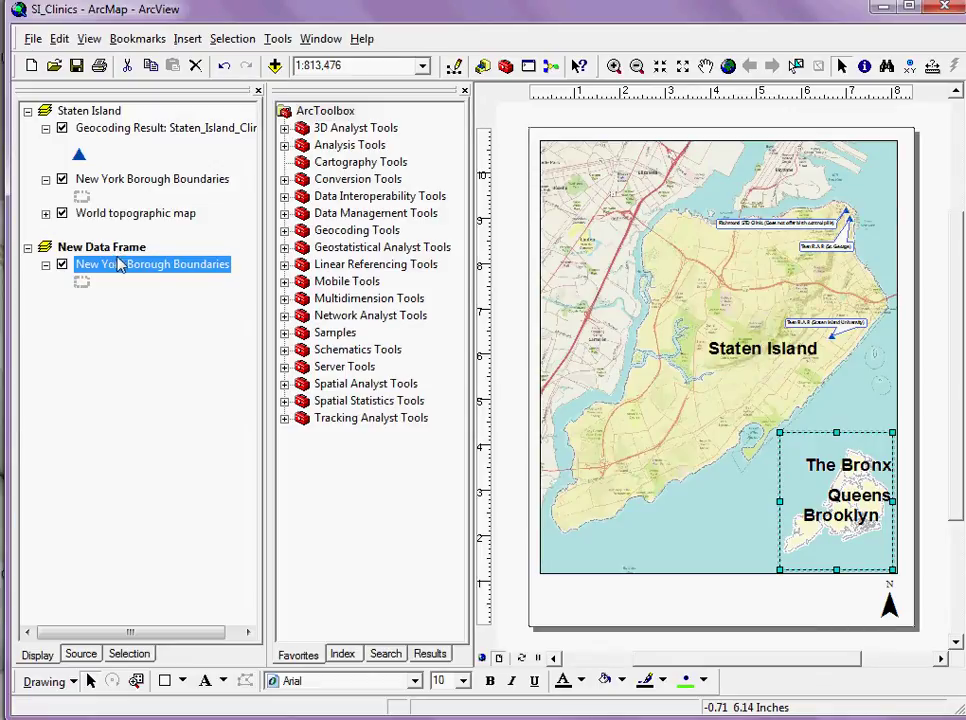
Rename 'New Data Frame' to 'New York City'.
click(112, 251)
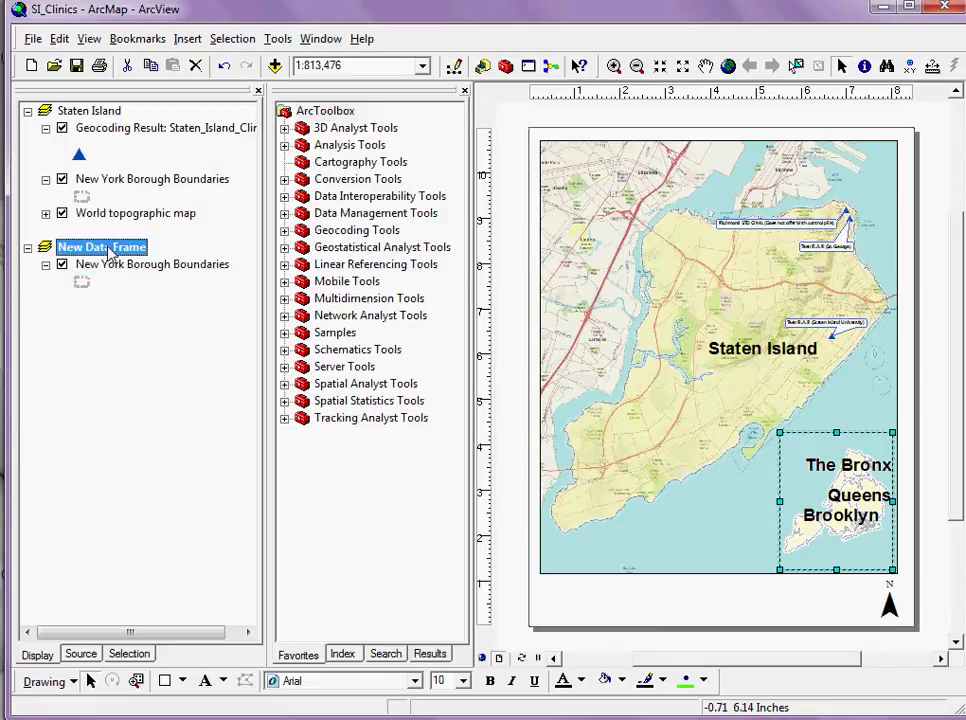
click(111, 252)
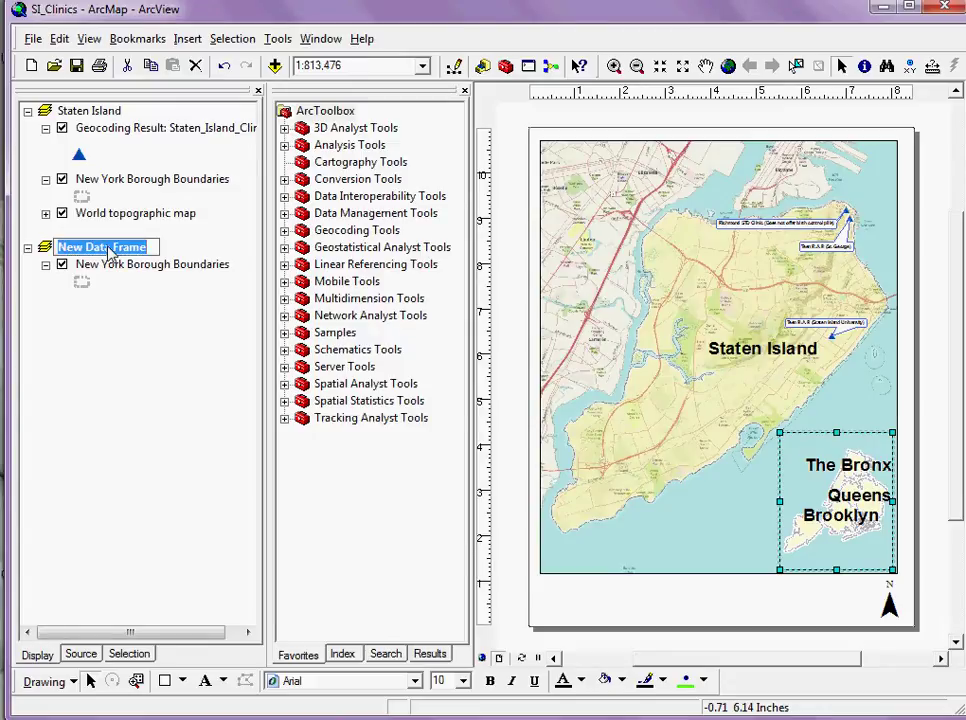
text(New )
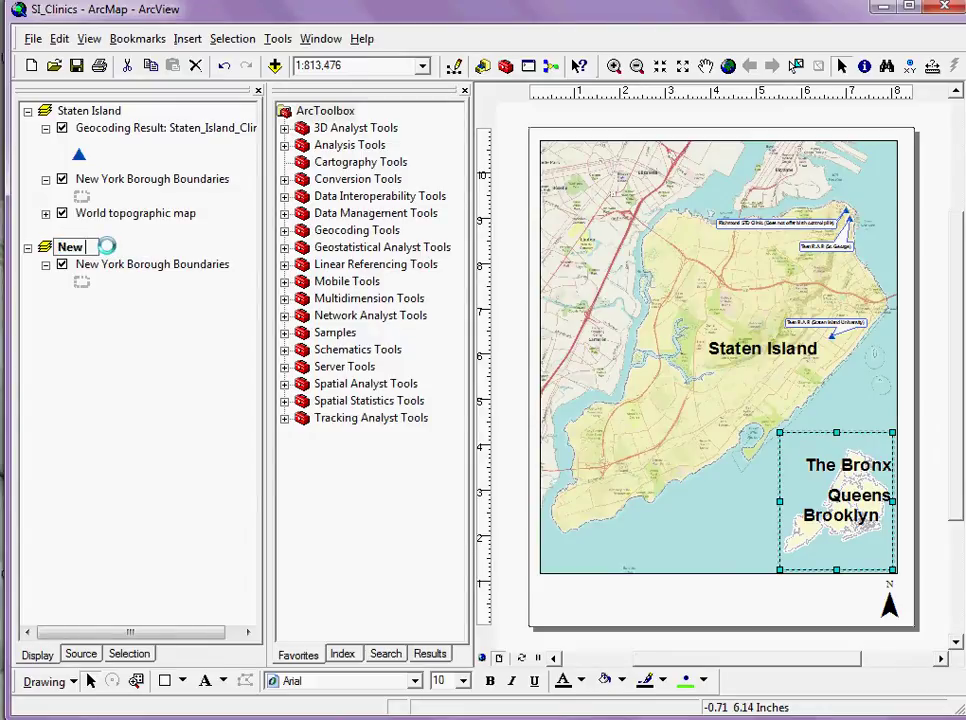
text(York City)
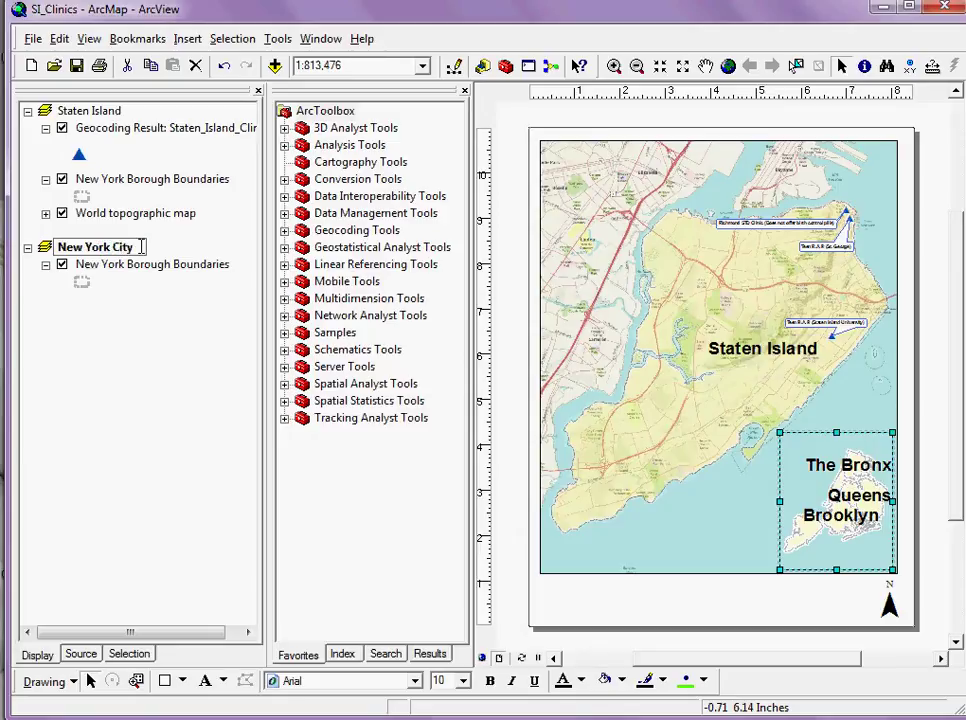
key(Return)
right_click(118, 251)
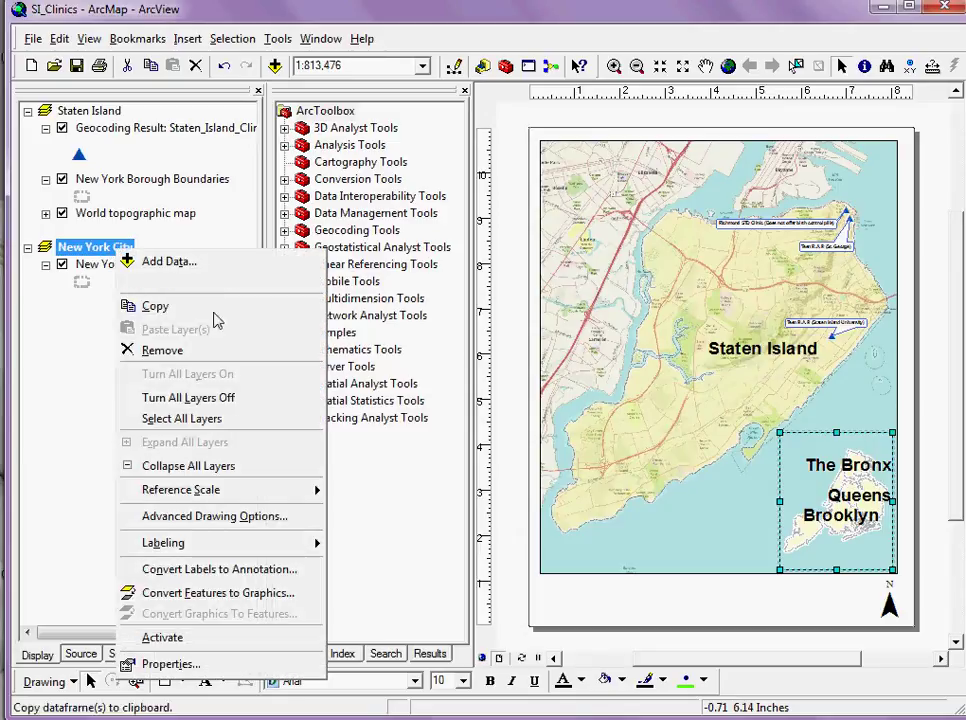
In the New York City frame's properties, add Staten Island to the extent rectangles shown.
click(187, 665)
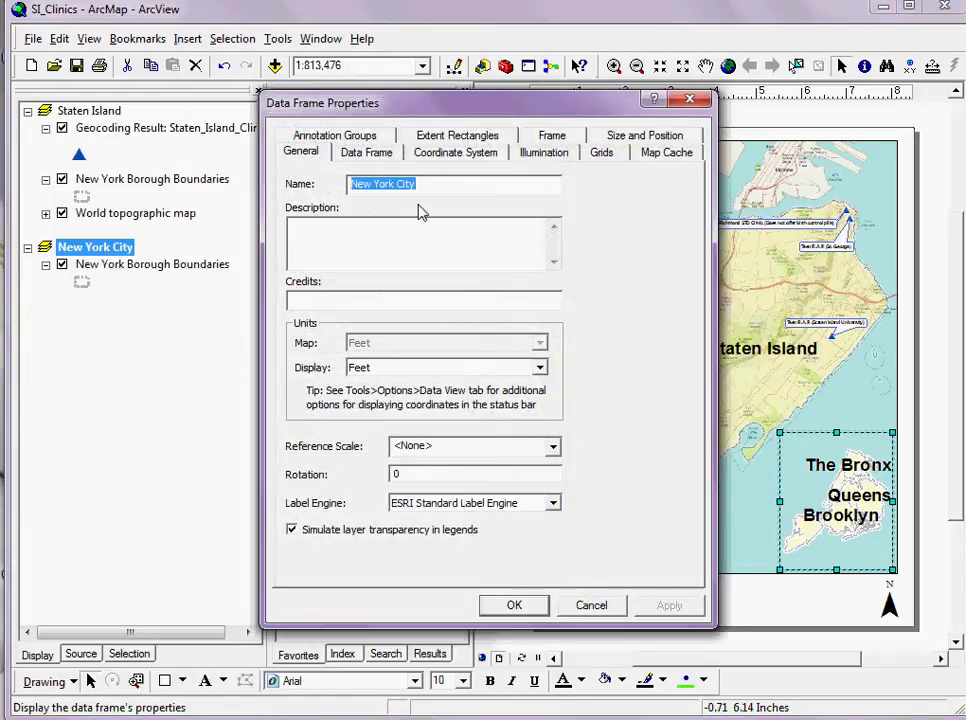
click(463, 136)
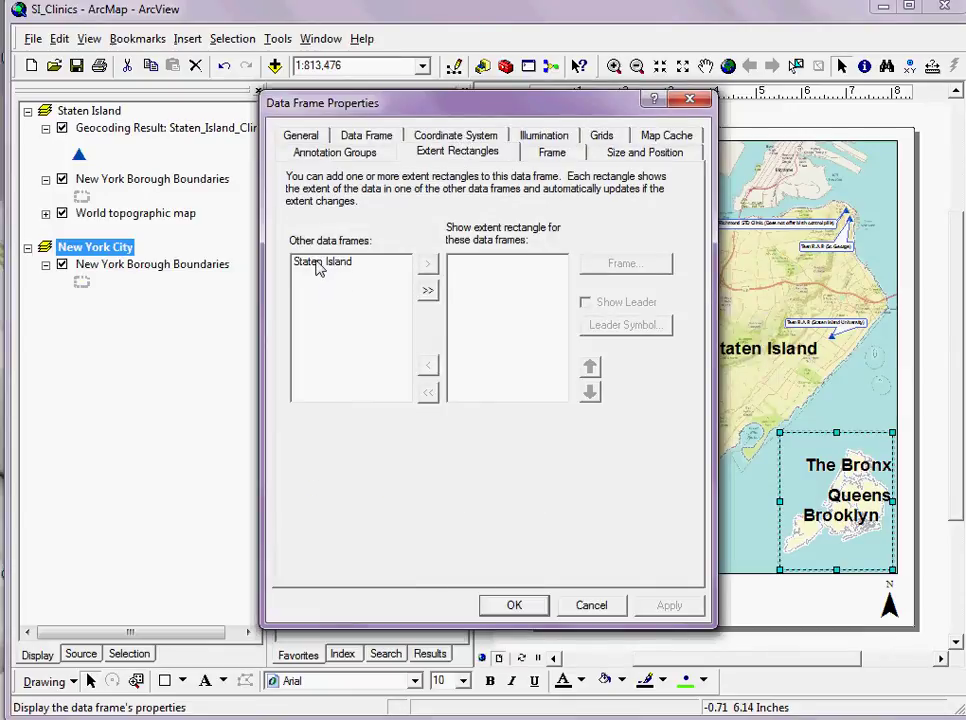
click(318, 264)
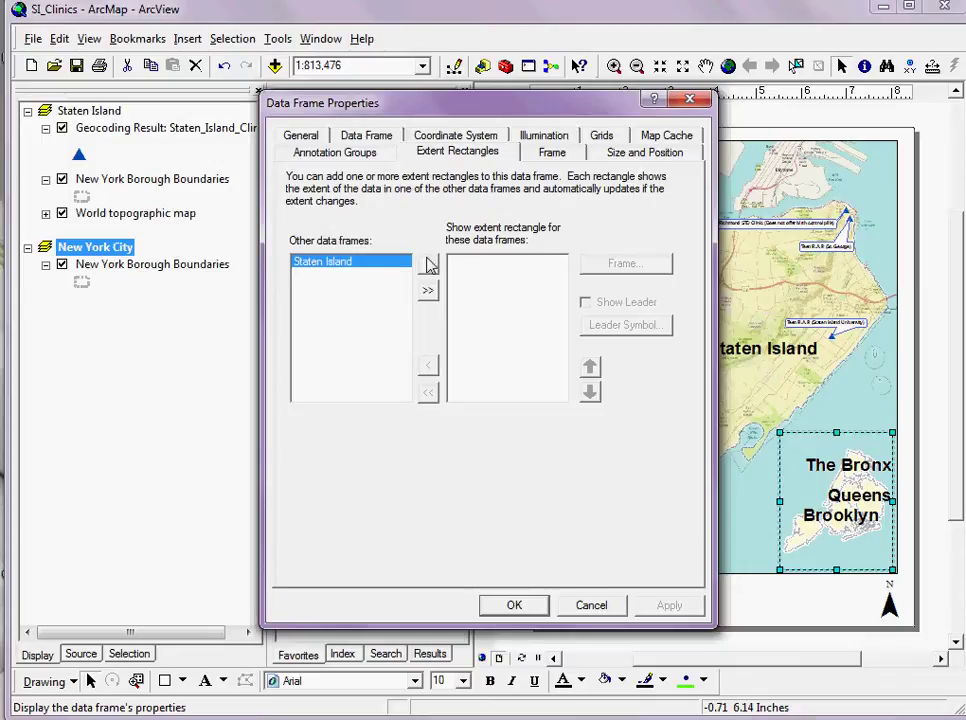
click(428, 263)
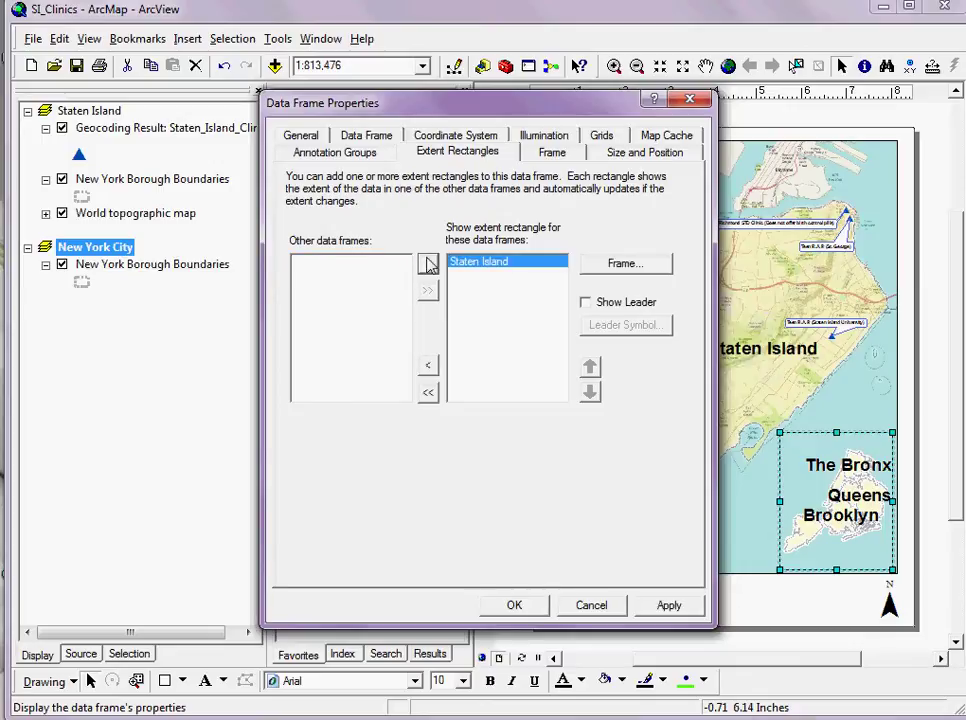
Change the Staten Island extent rectangle's border colour to Peony Pink.
click(627, 266)
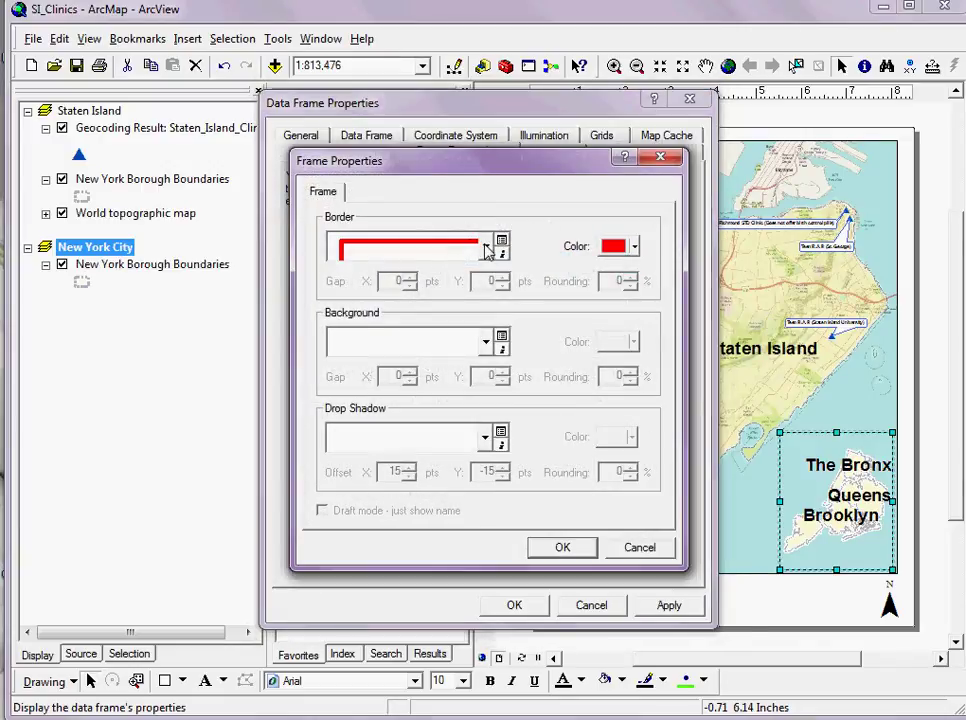
click(486, 249)
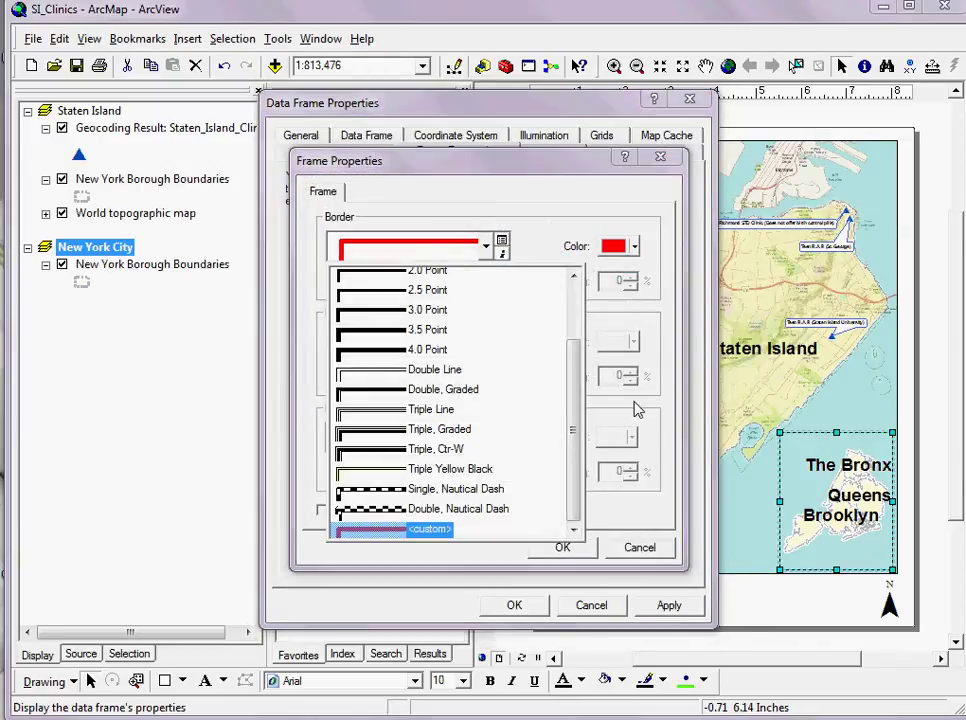
click(487, 249)
click(613, 249)
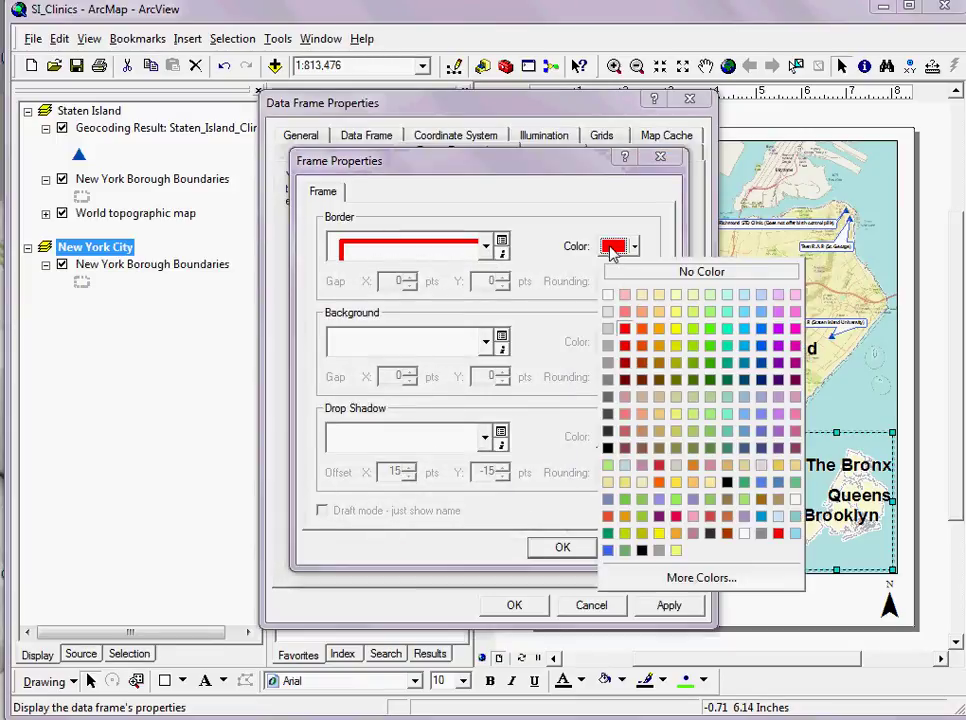
click(793, 346)
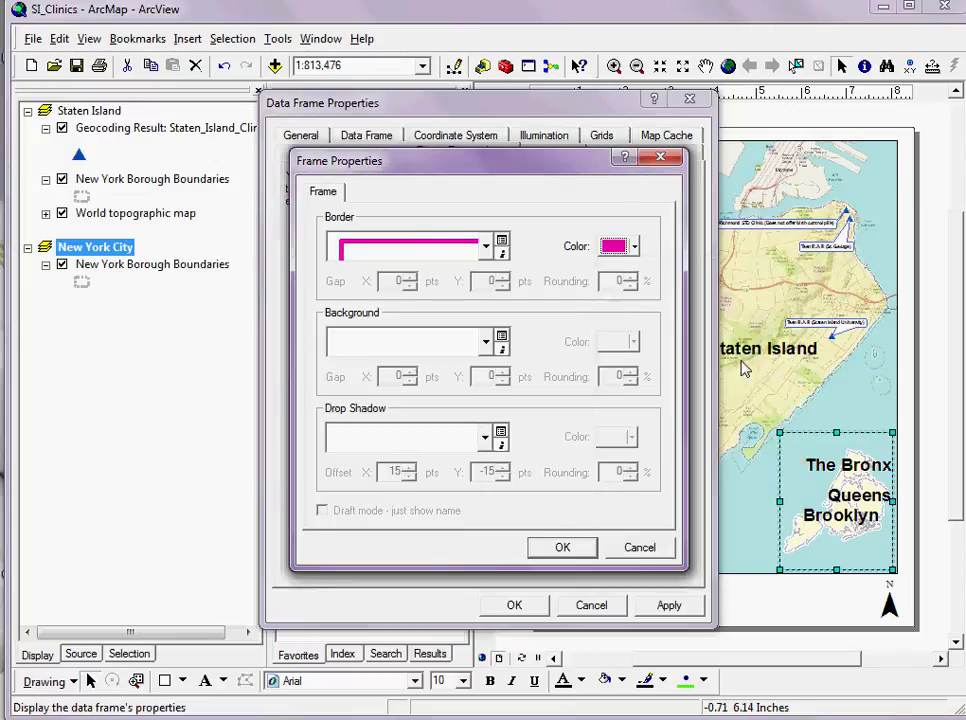
click(563, 547)
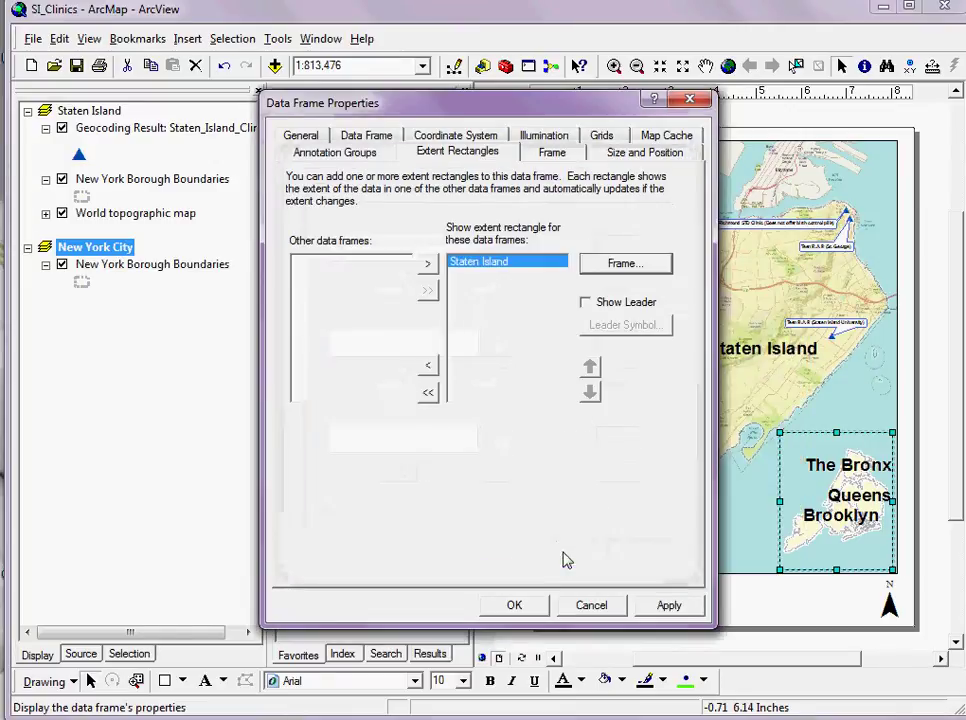
Apply the extent rectangle and zoom the Staten Island map in to 1:37,060.
click(516, 605)
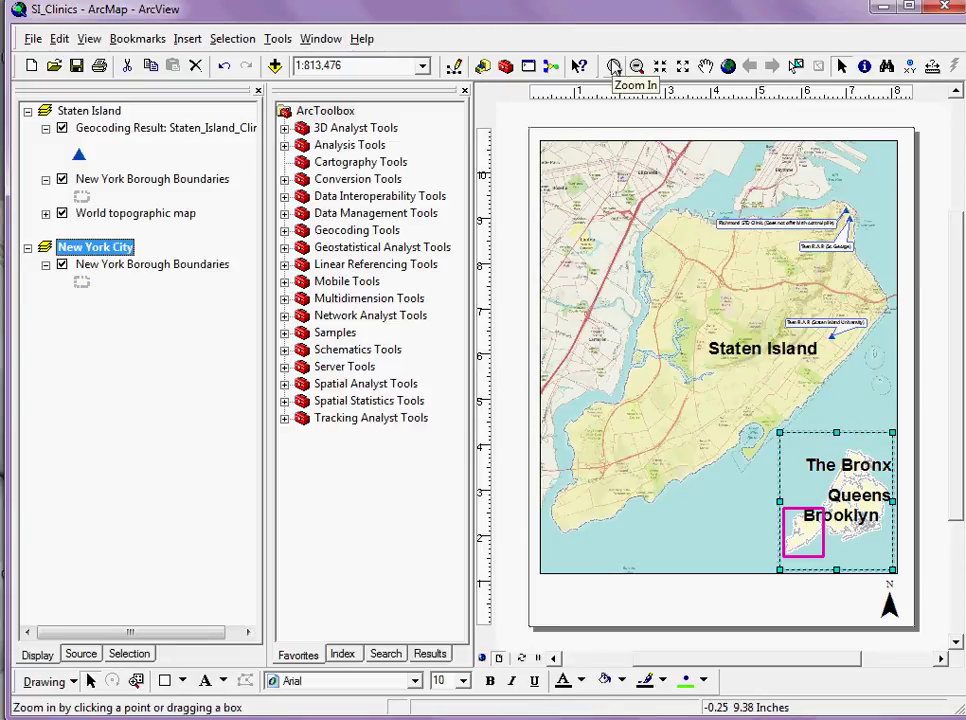
click(614, 66)
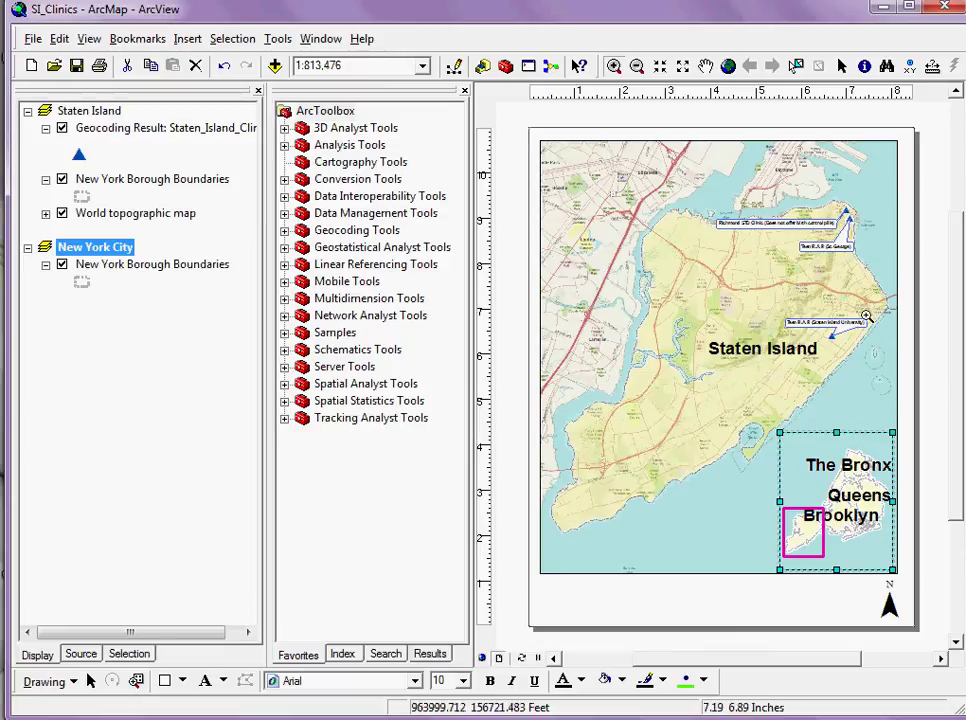
drag(733, 184, 874, 361)
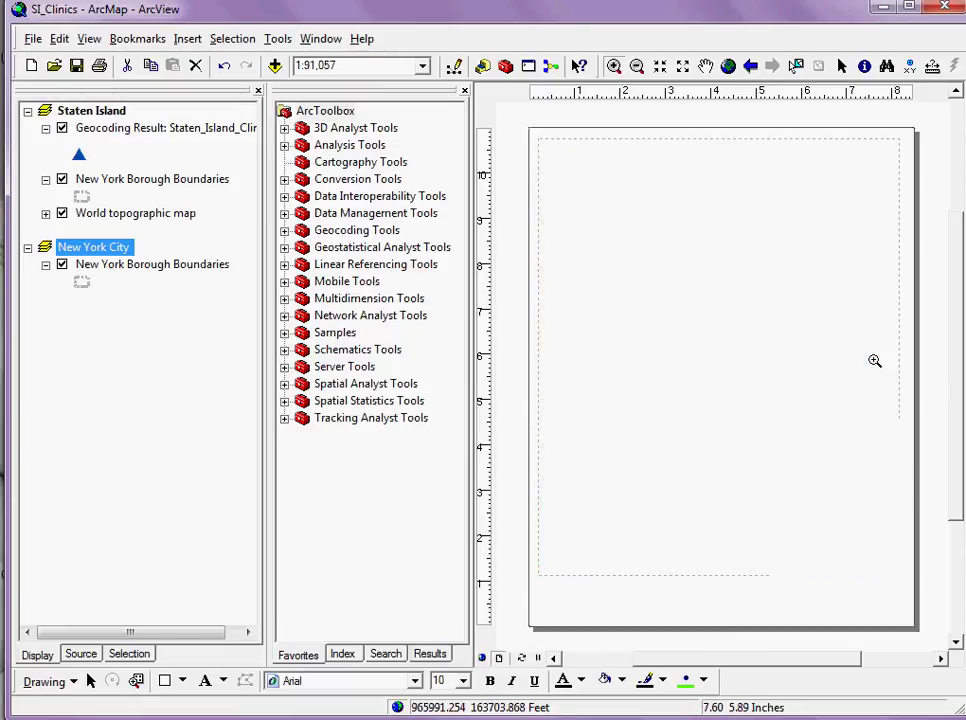
click(874, 360)
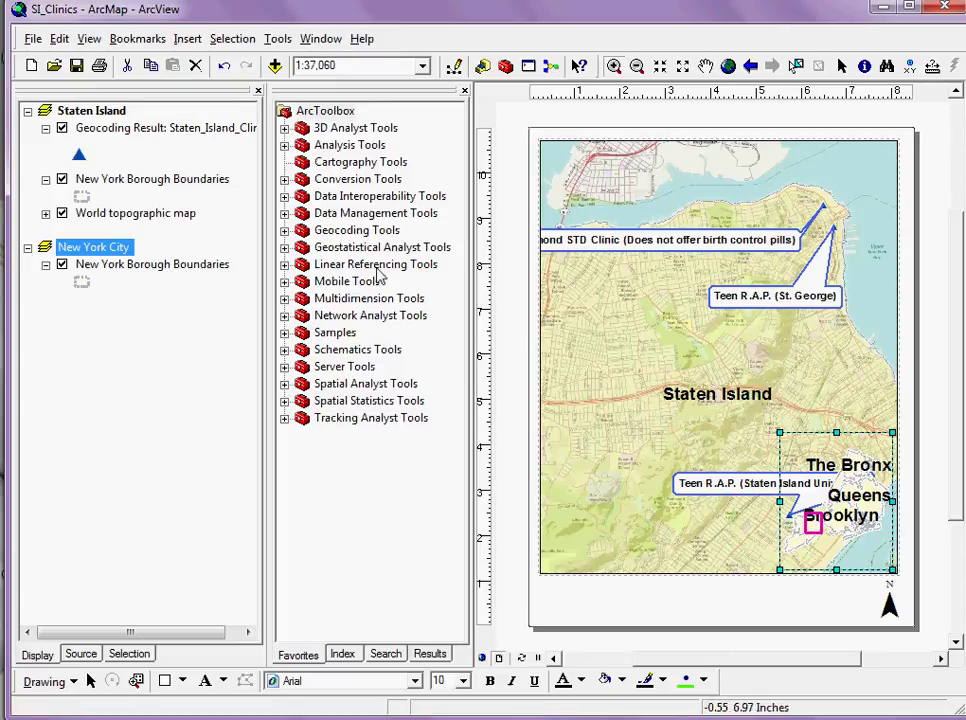
Turn off the borough labels in the New York City inset and select the inset frame.
right_click(155, 267)
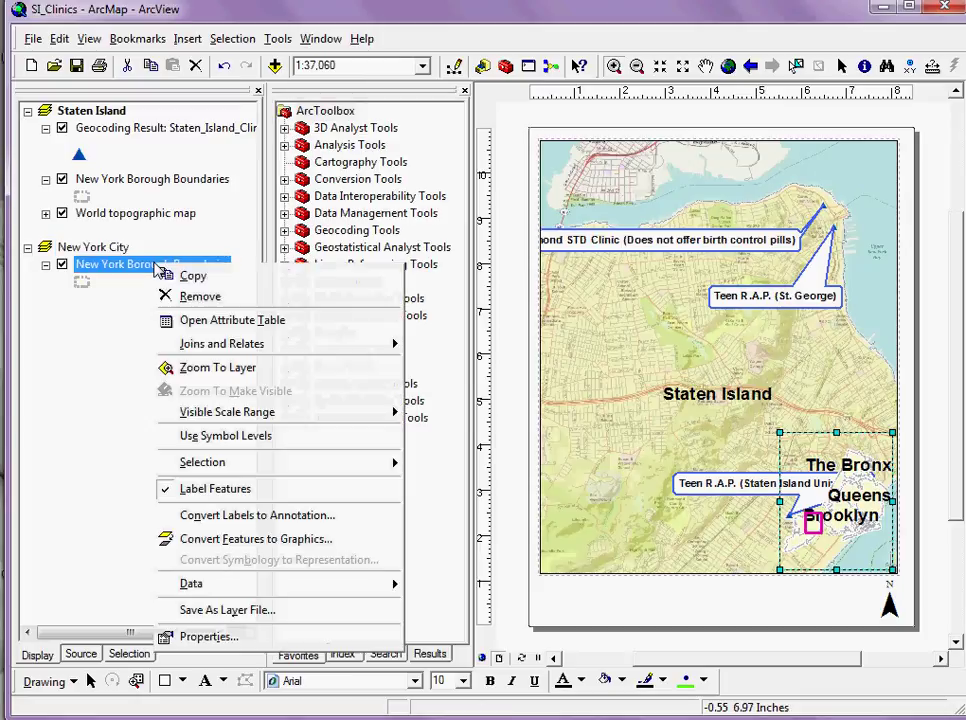
click(197, 490)
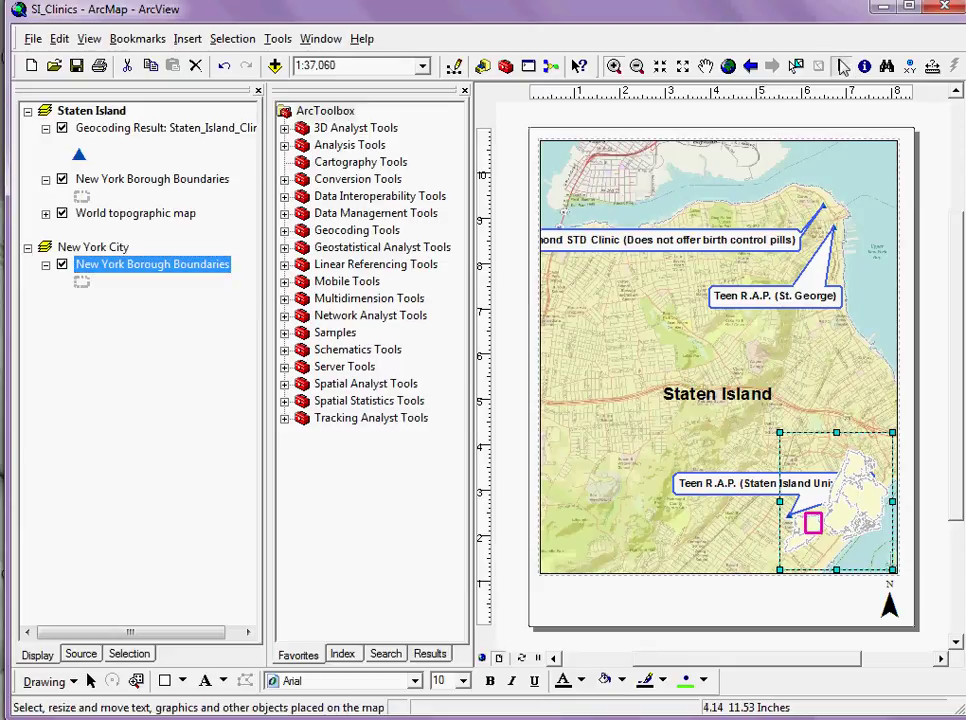
click(868, 472)
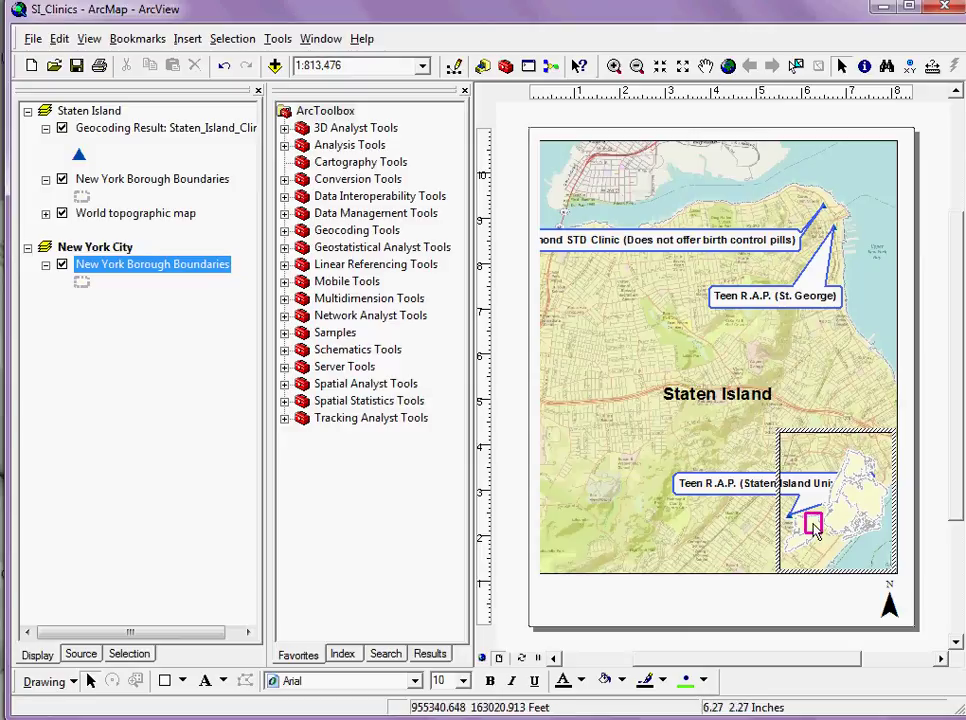
click(775, 525)
click(829, 527)
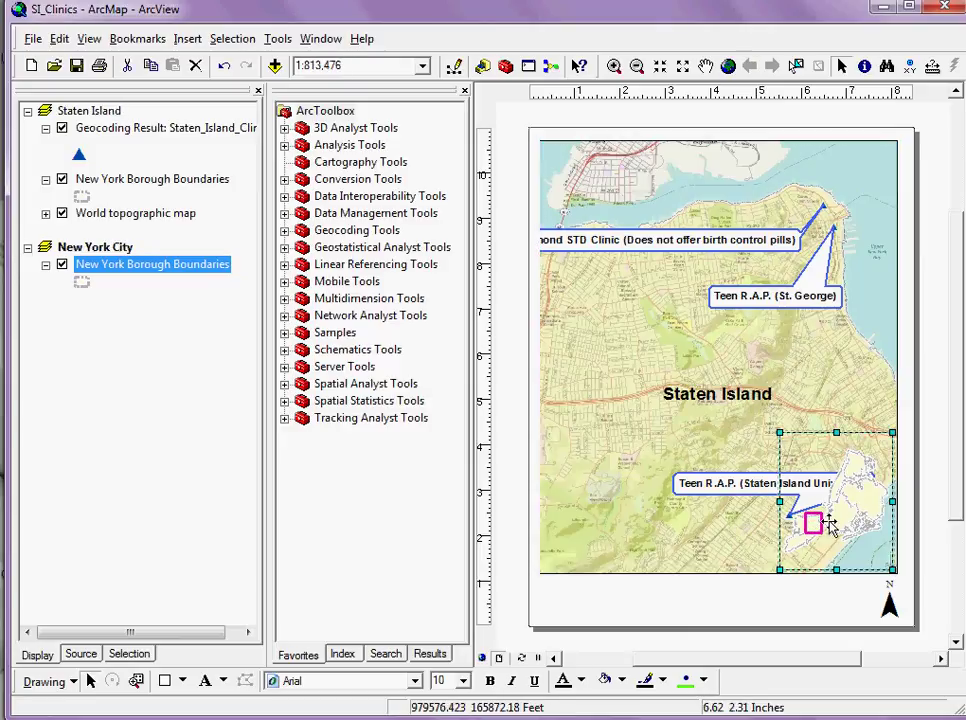
right_click(829, 526)
Give the New York City inset frame a Grey 10% background.
click(848, 505)
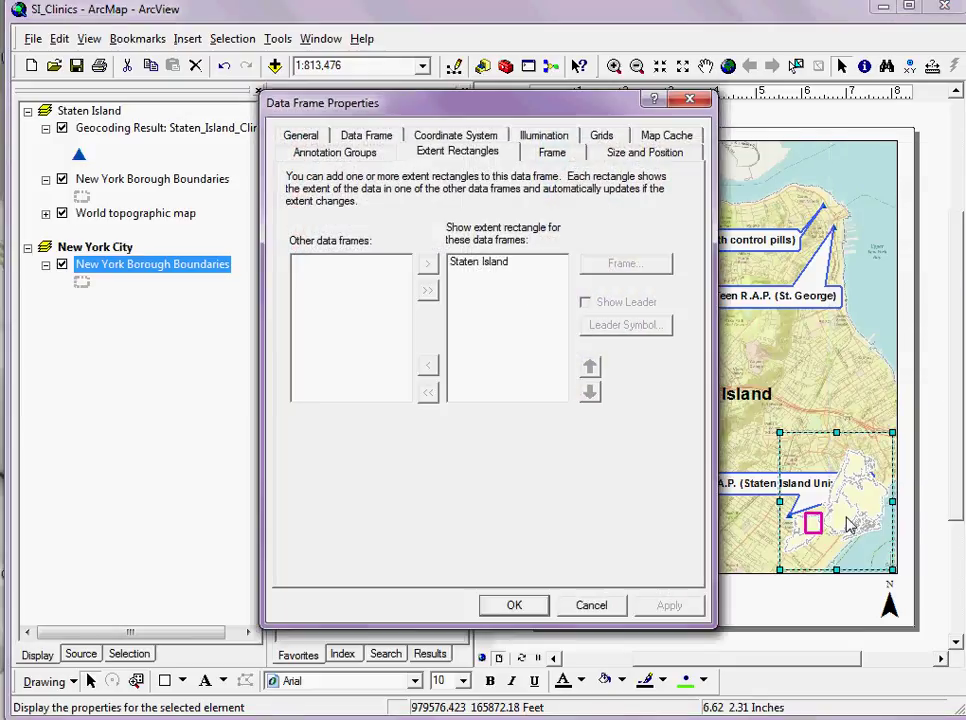
click(553, 155)
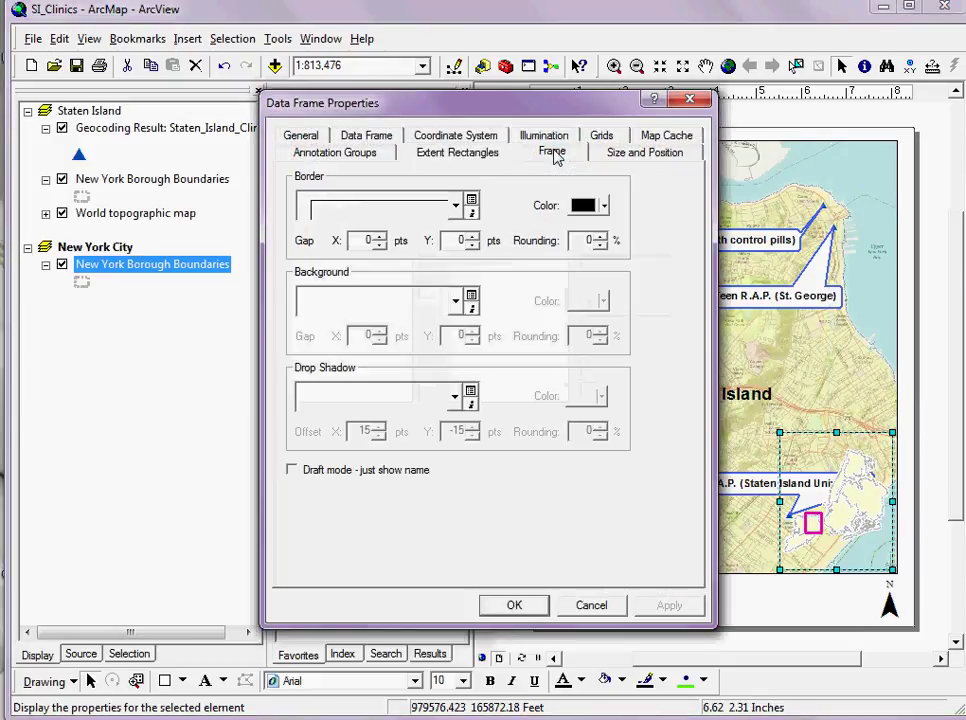
click(456, 303)
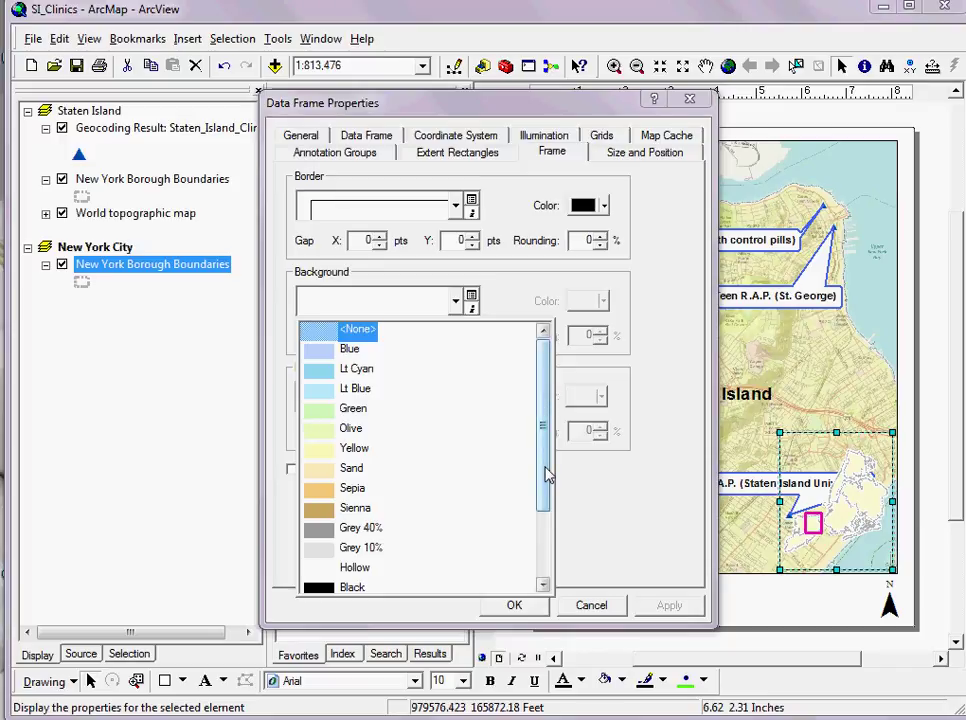
drag(546, 474, 545, 539)
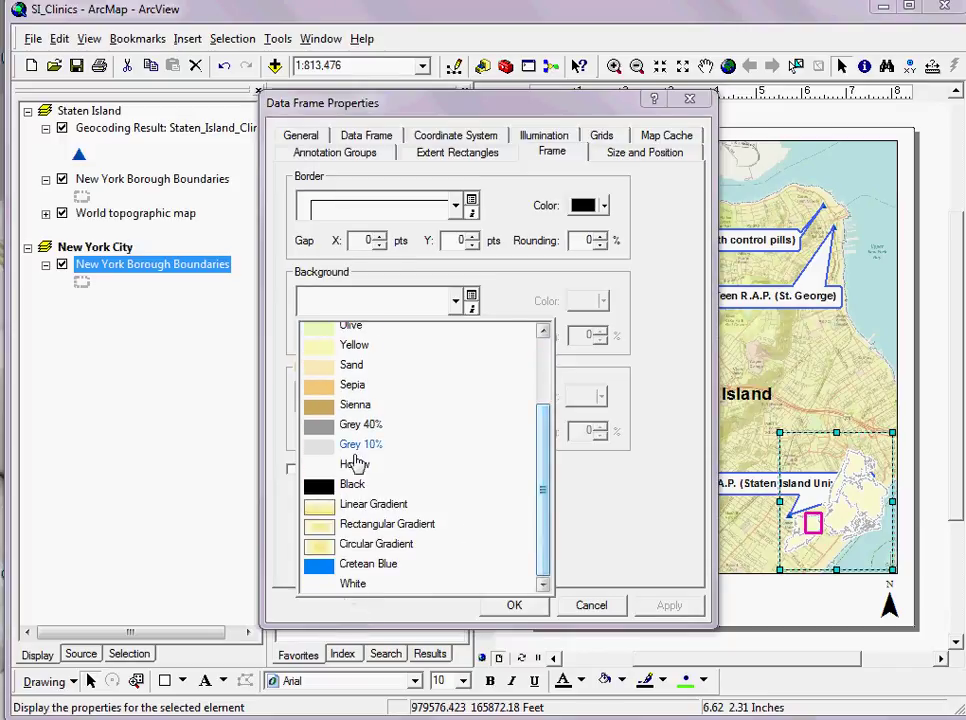
click(359, 446)
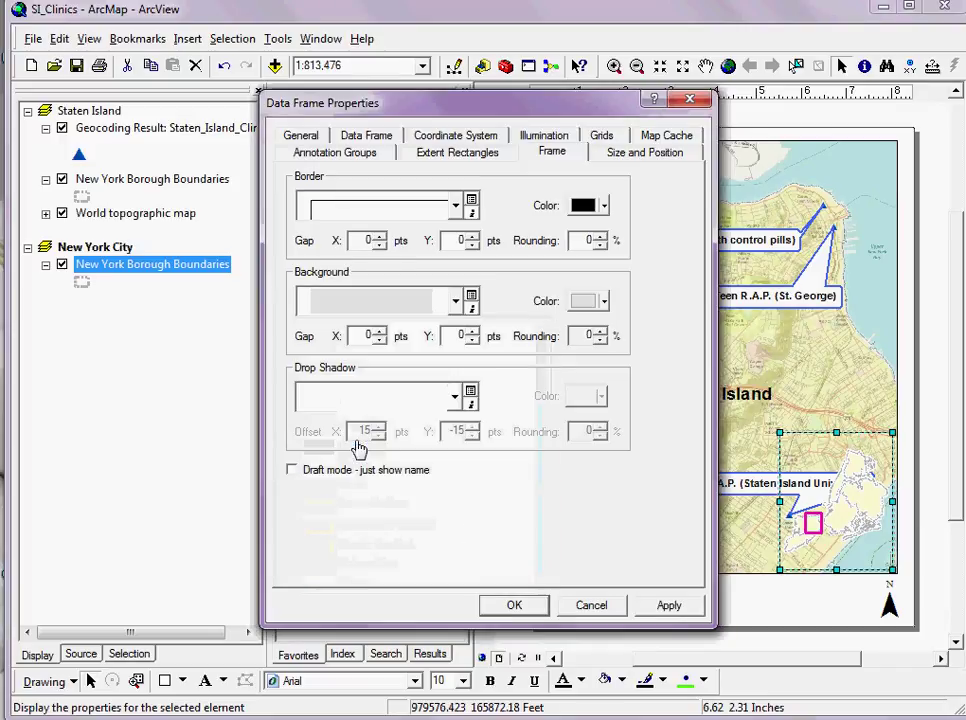
click(519, 610)
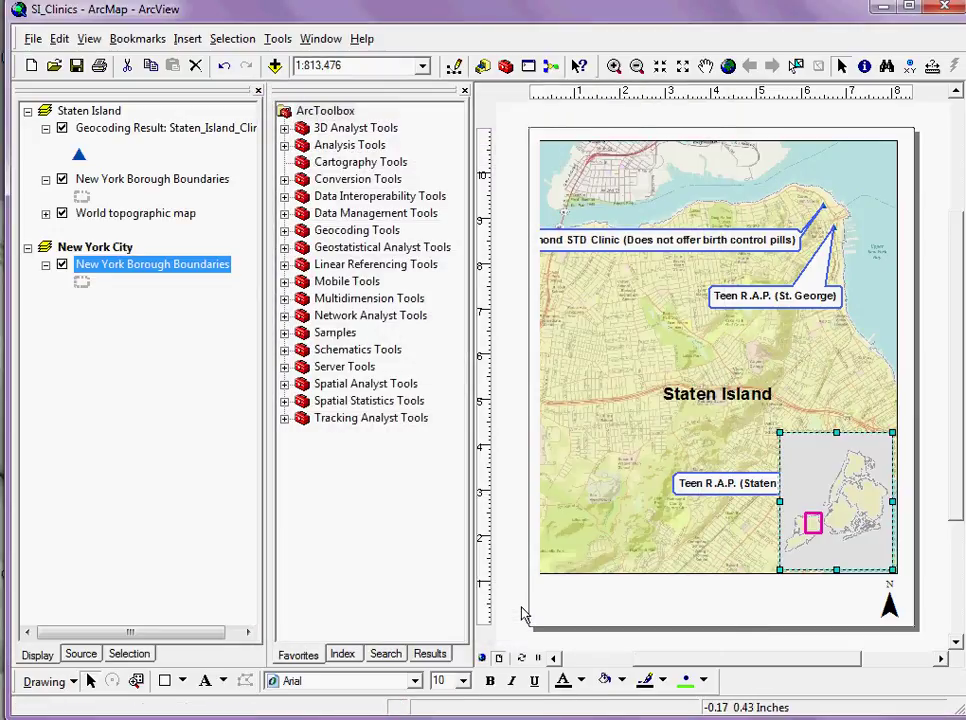